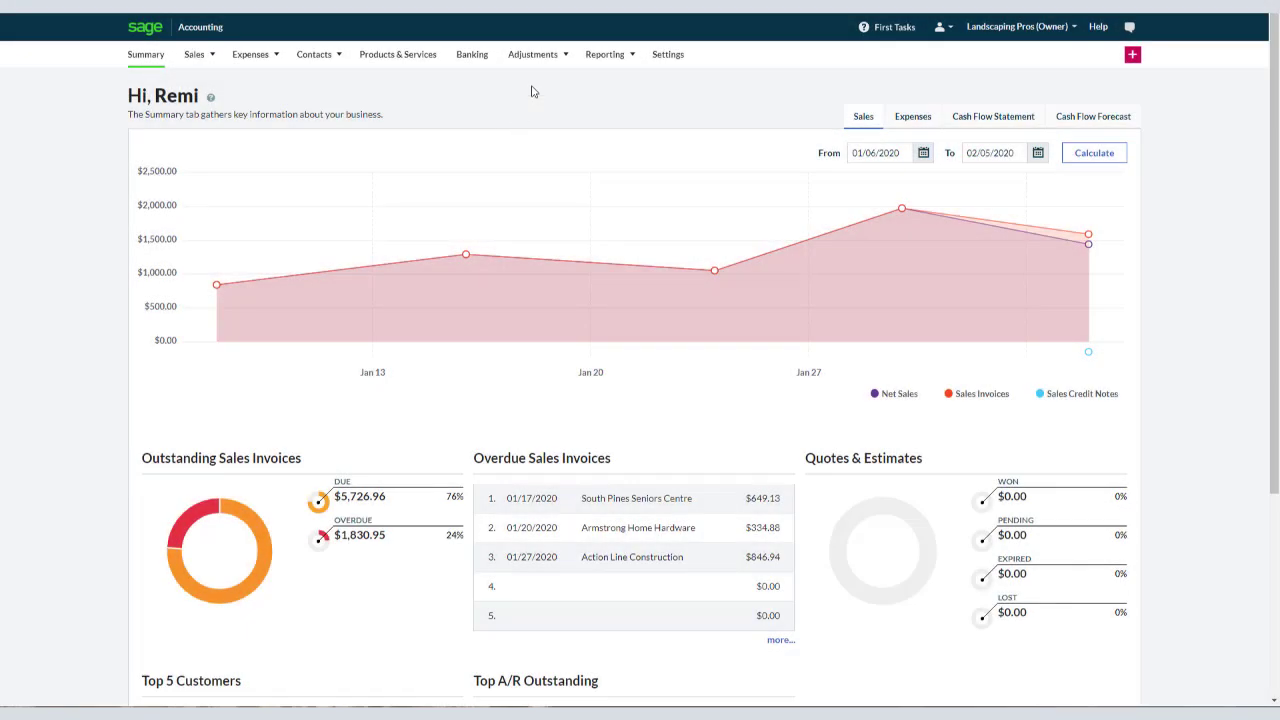
Start a new journal under the adjustments and enter "Monthly Depreciation" as its reference.
{"action": "left_click", "coordinate": [543, 62]}
{"action": "left_click", "coordinate": [538, 86]}
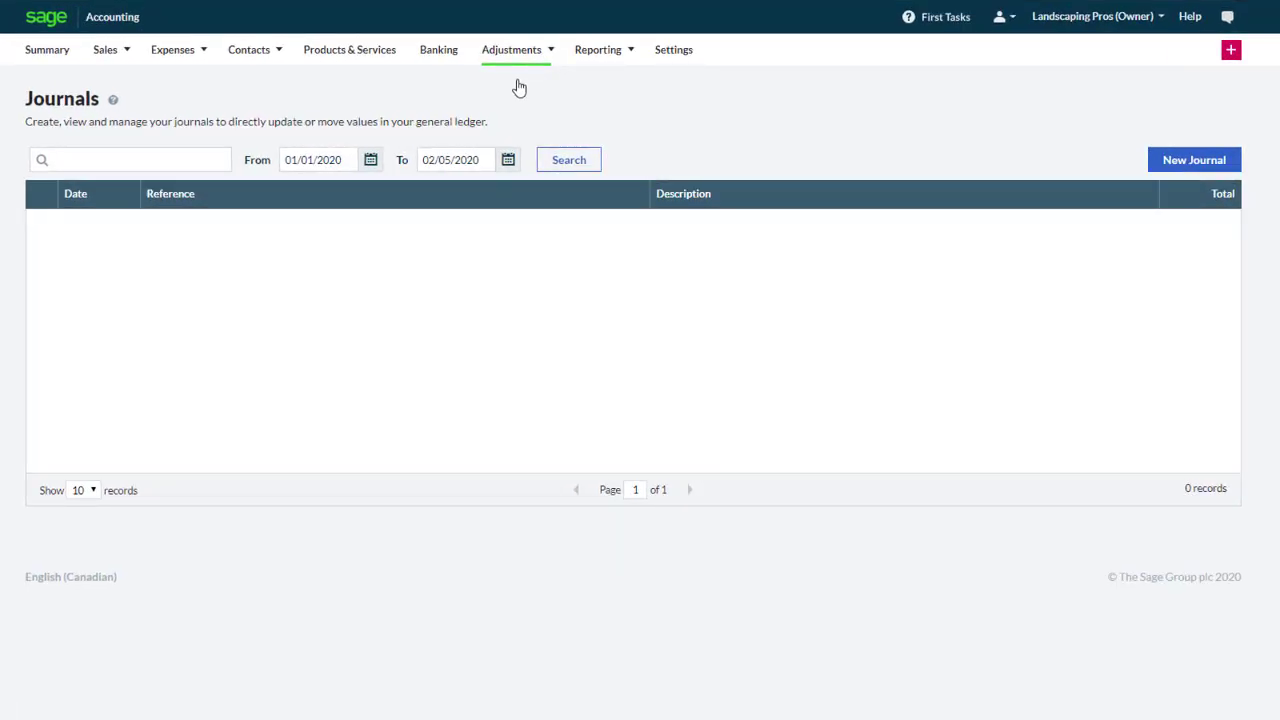
{"action": "left_click", "coordinate": [1189, 166]}
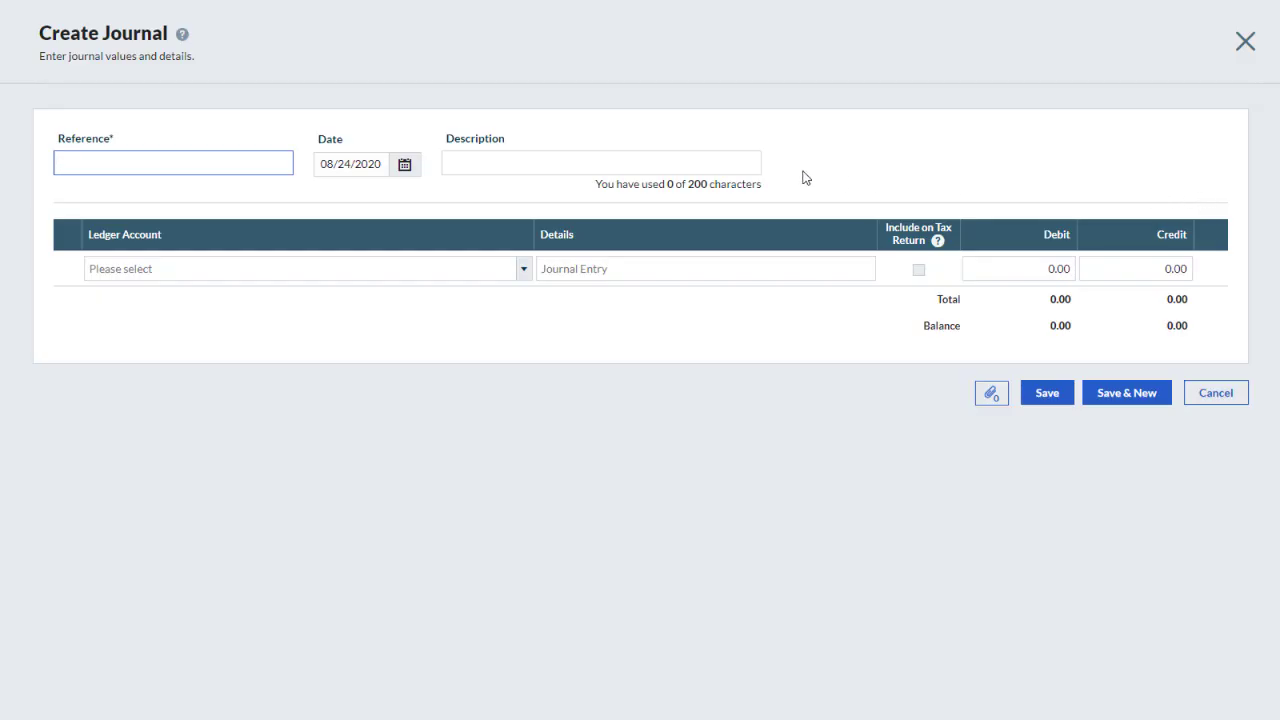
{"action": "type", "text": "Monthly Depreciation"}
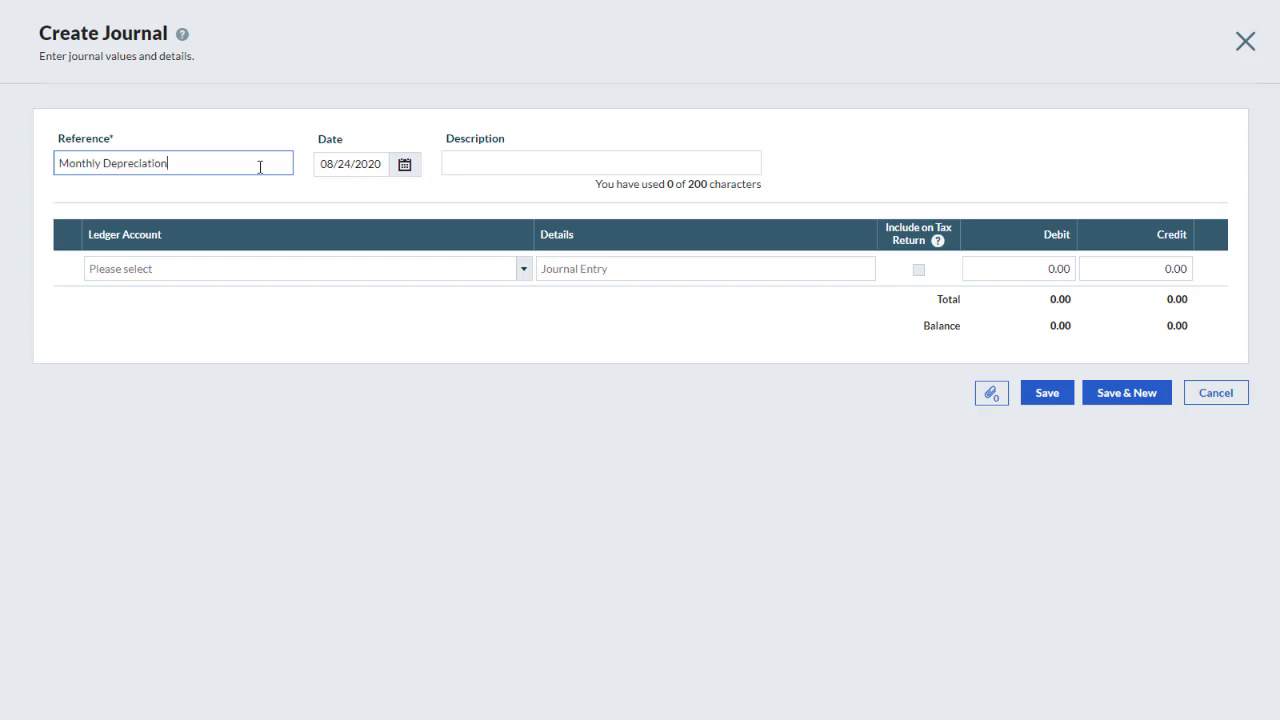
Date the journal 01/31/2020 and describe it as "Depreciation of fixed assets - January 2020".
{"action": "left_click", "coordinate": [405, 167]}
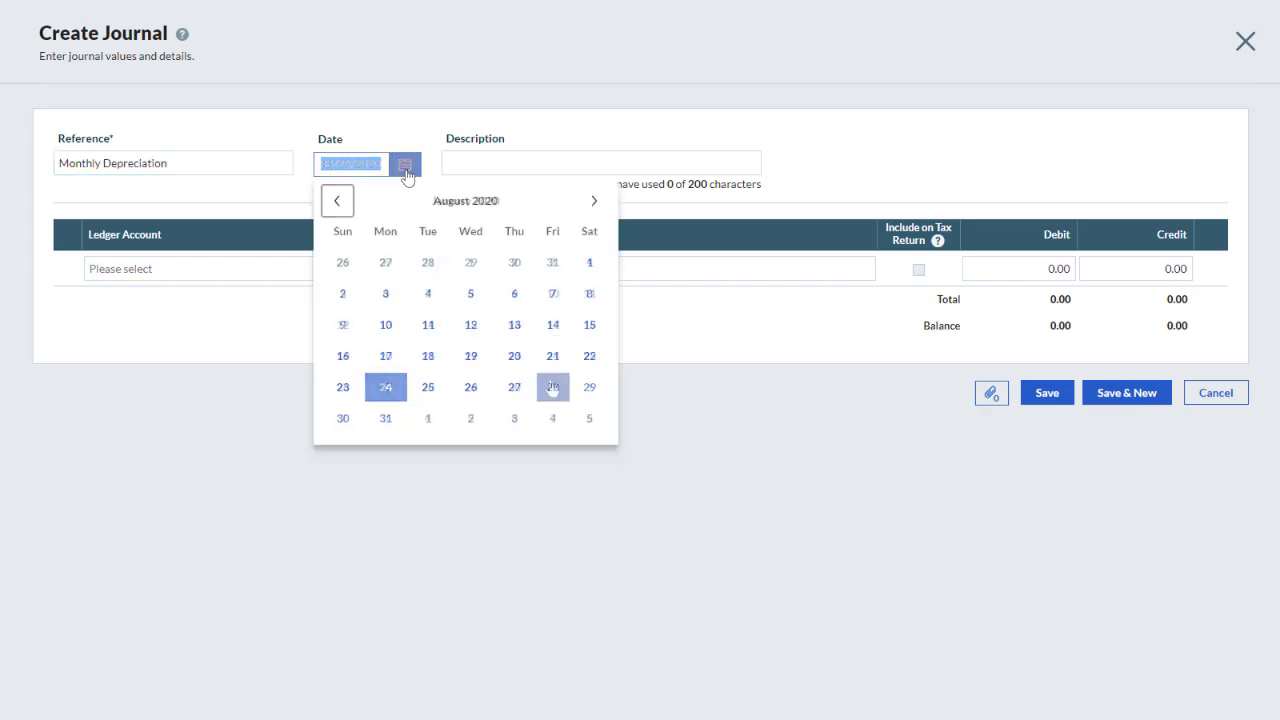
{"action": "left_click", "coordinate": [553, 388]}
{"action": "left_click", "coordinate": [478, 165]}
{"action": "type", "text": "D"}
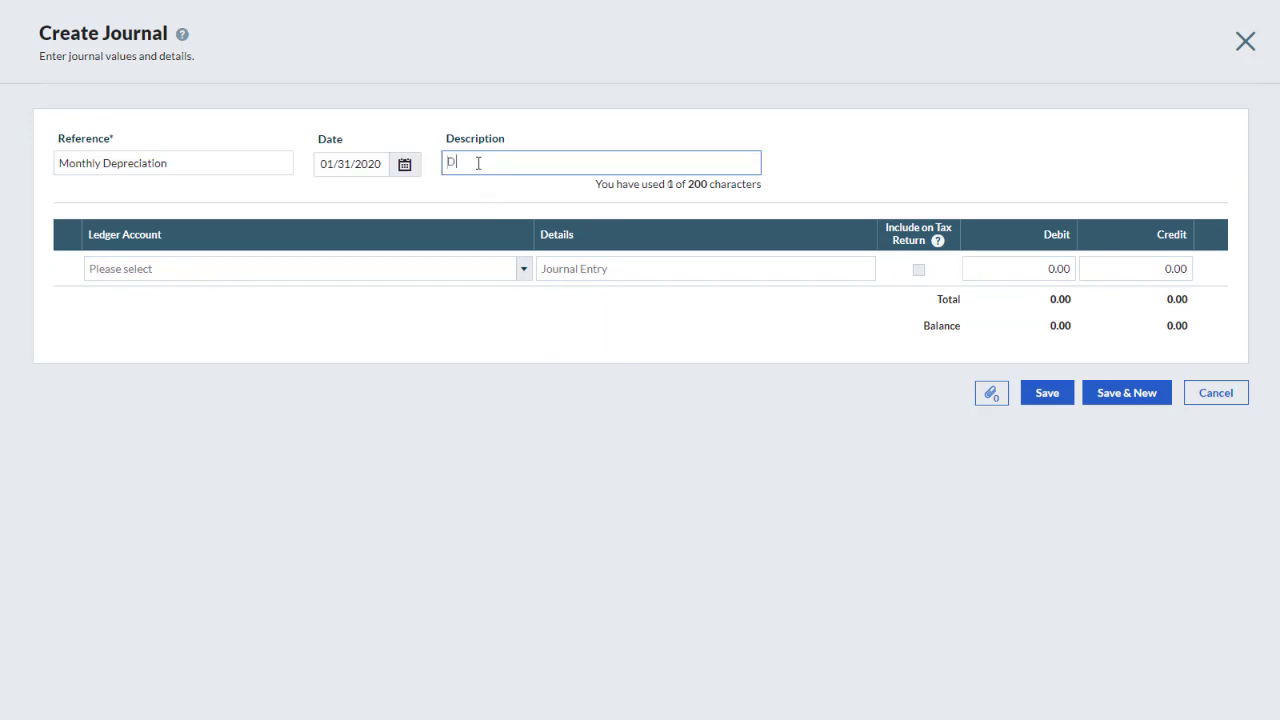
{"action": "type", "text": "epreciation of fixed assets - January 2020"}
{"action": "left_click", "coordinate": [826, 163]}
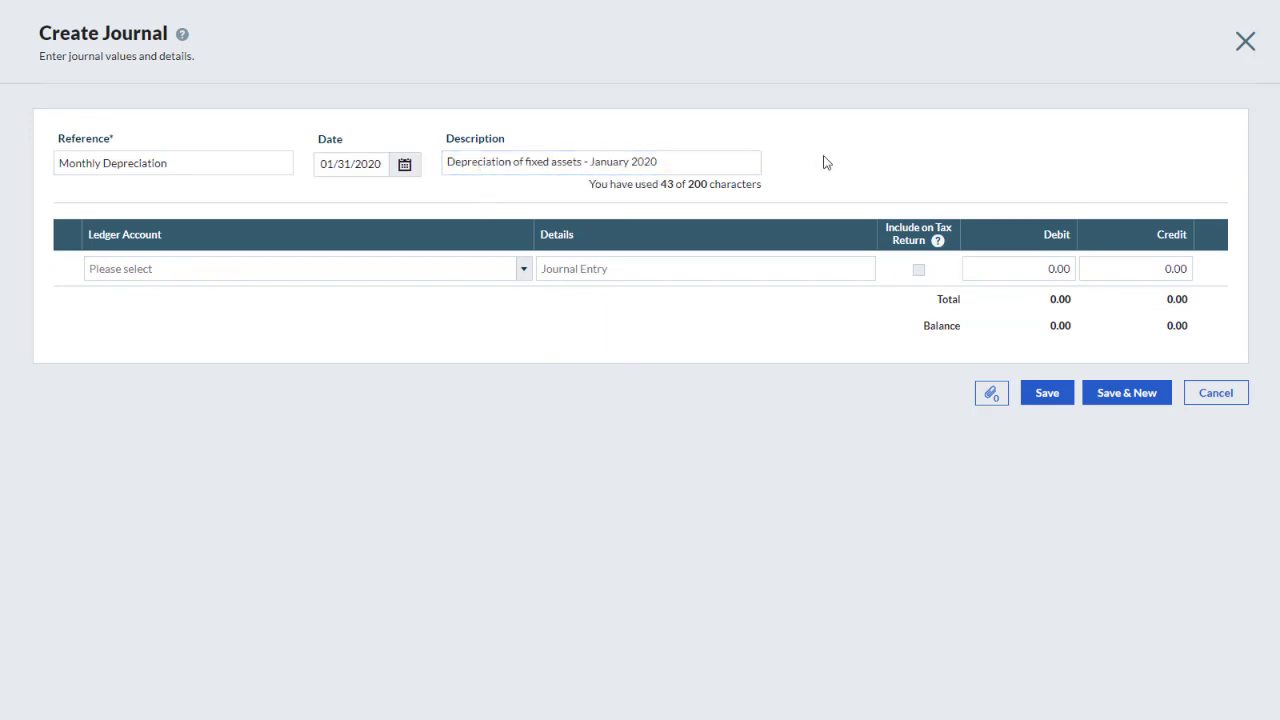
Fill the first journal line with ledger account 6100 - Amortization Expense and a debit of 125.00.
{"action": "left_click", "coordinate": [478, 265]}
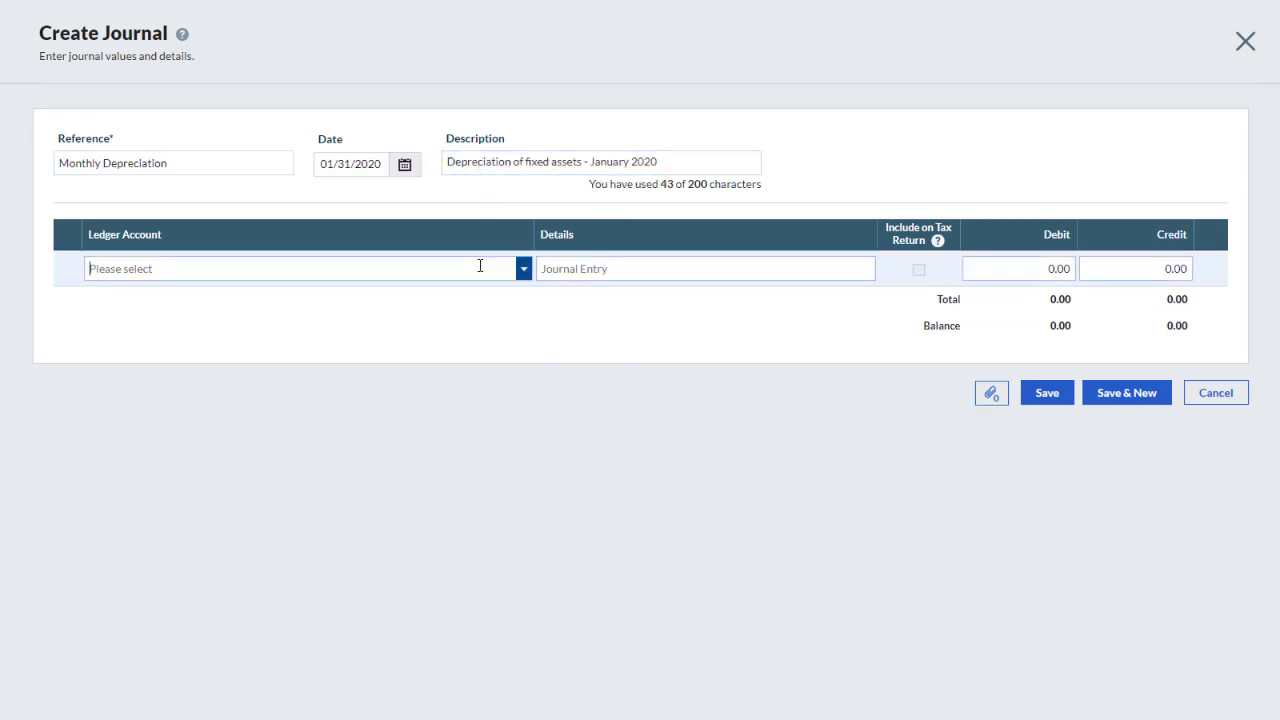
{"action": "type", "text": "amor"}
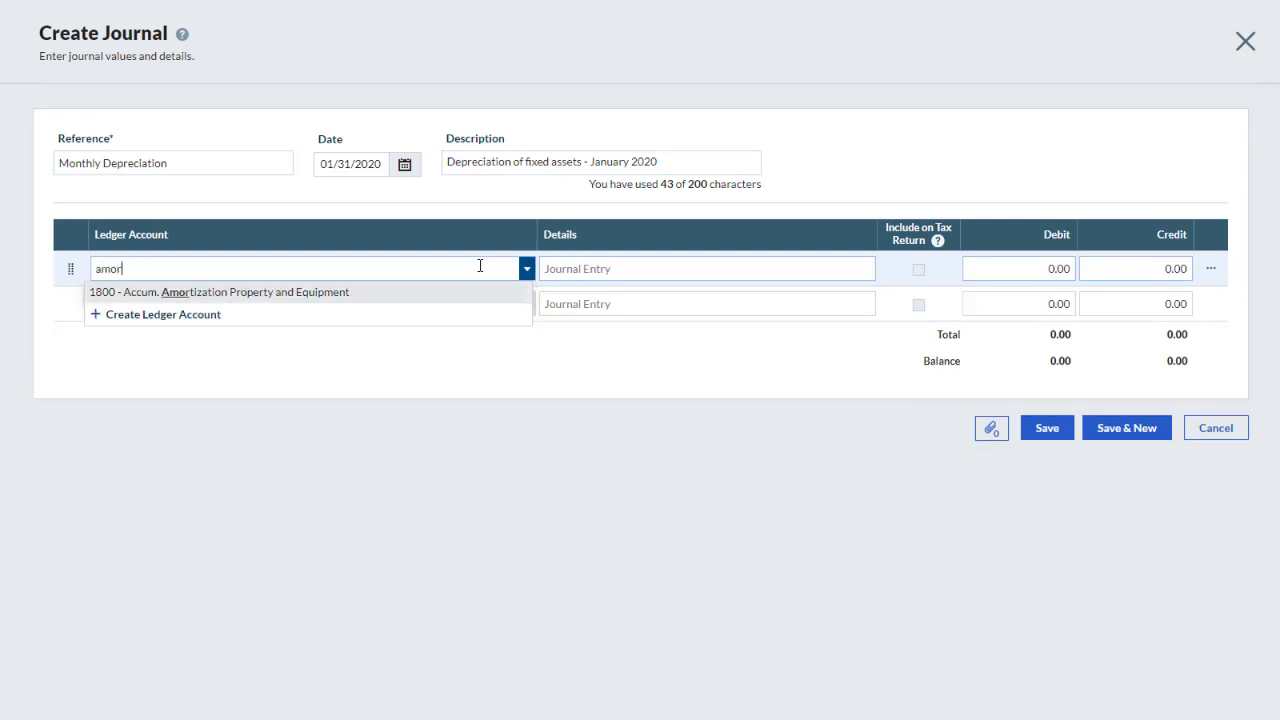
{"action": "left_click", "coordinate": [419, 316]}
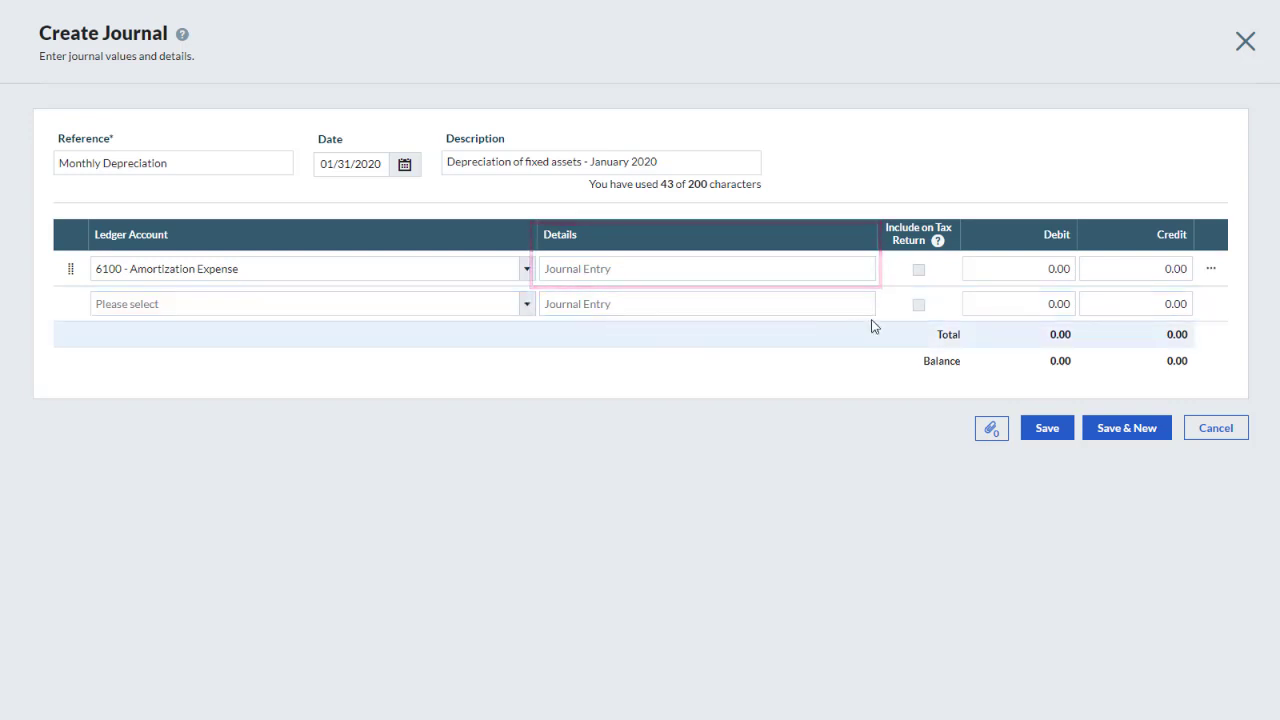
{"action": "left_click", "coordinate": [1023, 272]}
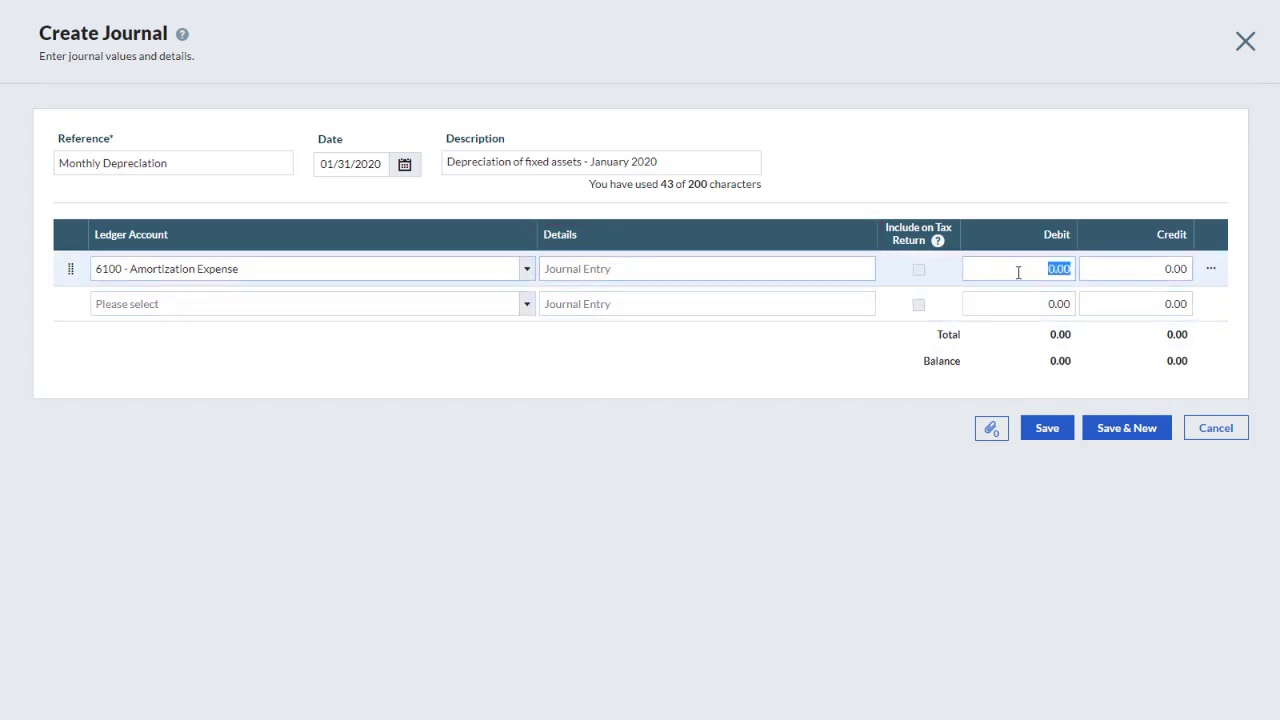
{"action": "type", "text": "125"}
{"action": "key", "text": "Tab"}
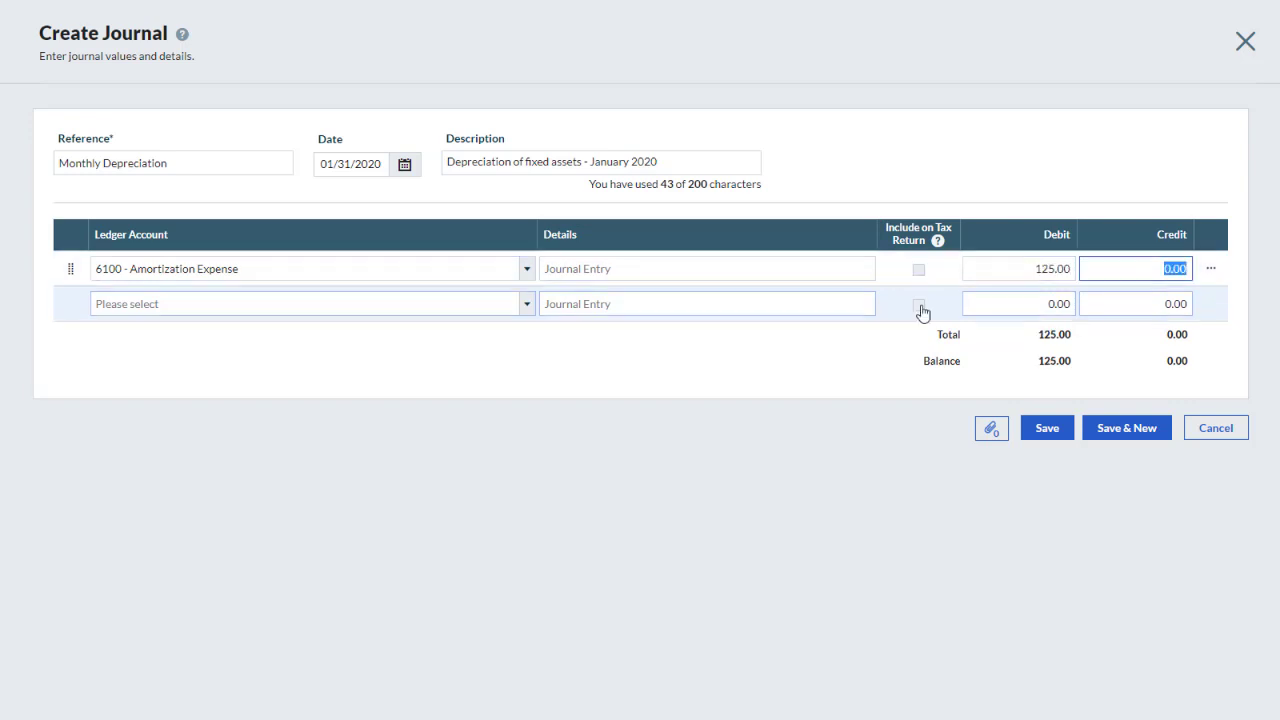
Add a second line crediting 125.00 to 1800 - Accum. Amortization Property and Equipment, and save the journal.
{"action": "left_click", "coordinate": [478, 304]}
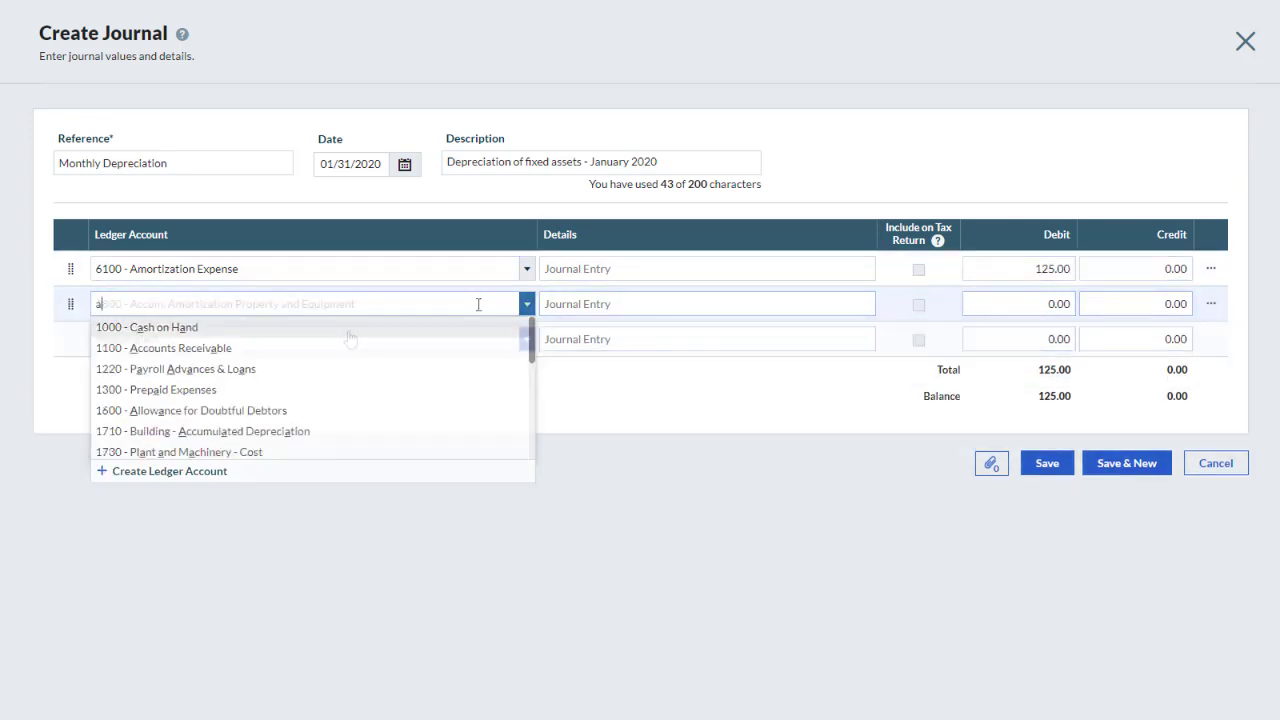
{"action": "left_click", "coordinate": [346, 334]}
{"action": "left_click", "coordinate": [1147, 306]}
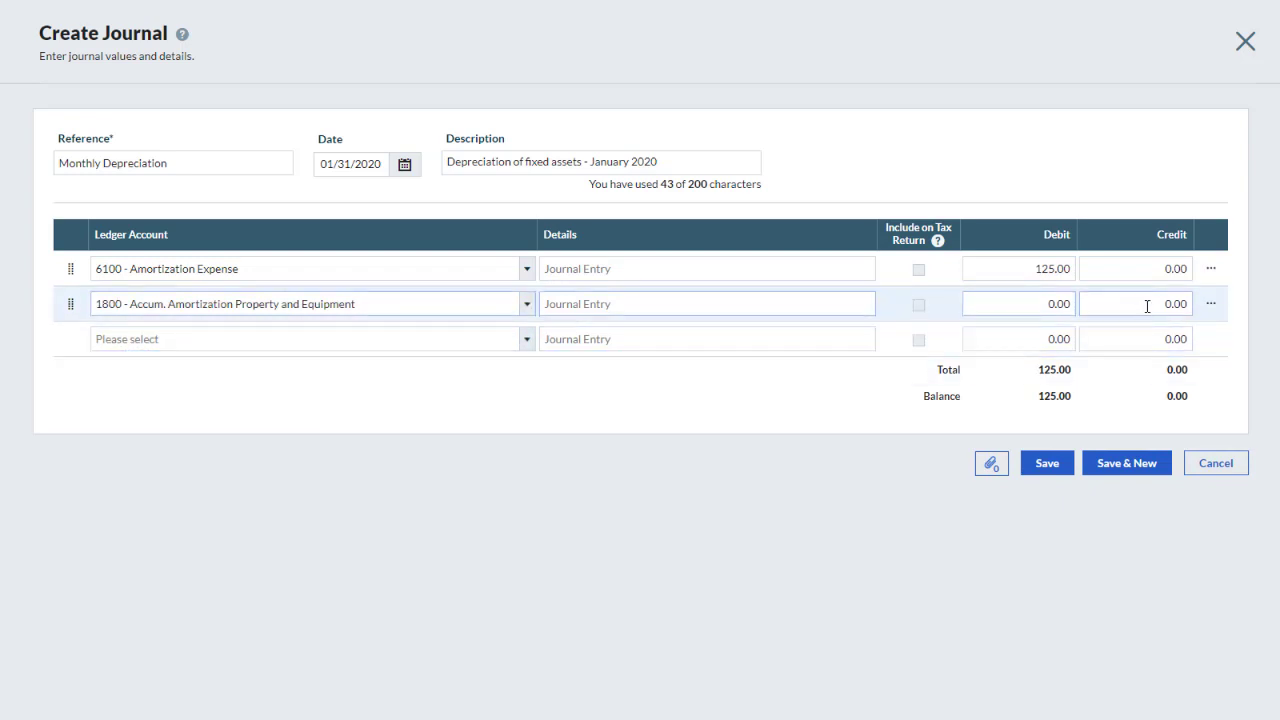
{"action": "type", "text": "125"}
{"action": "left_click", "coordinate": [1268, 308]}
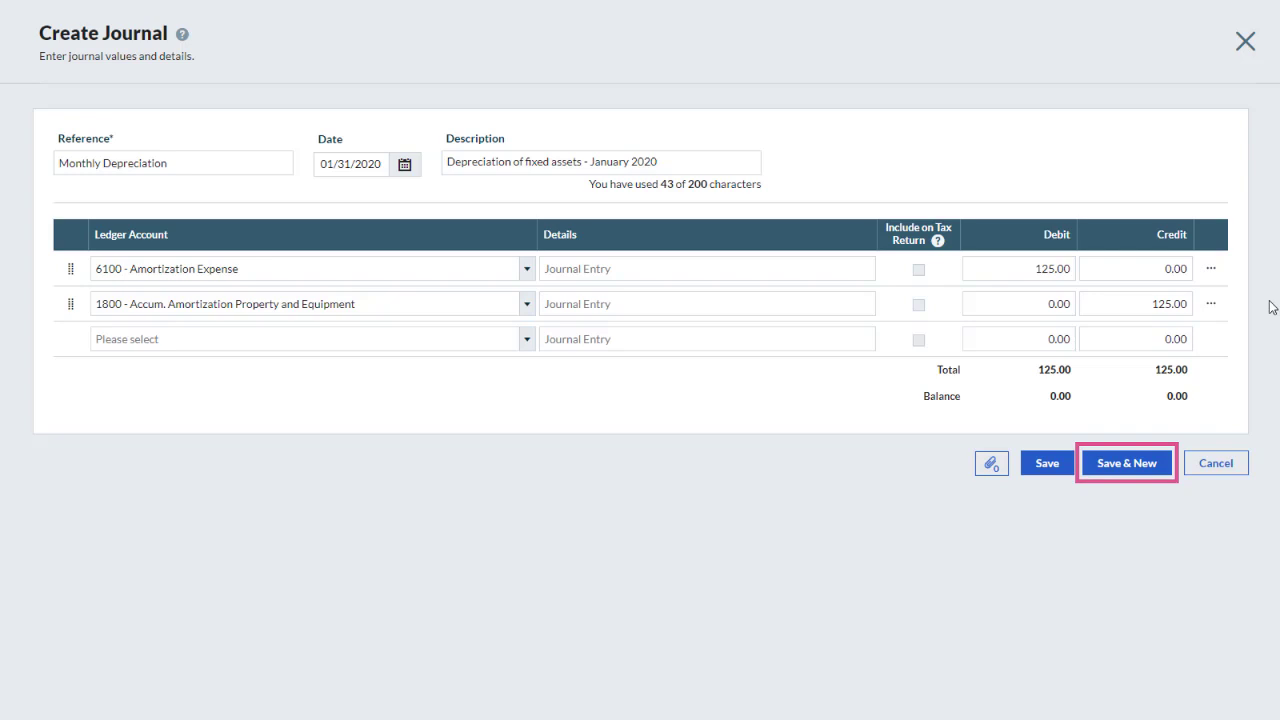
{"action": "left_click", "coordinate": [1047, 463]}
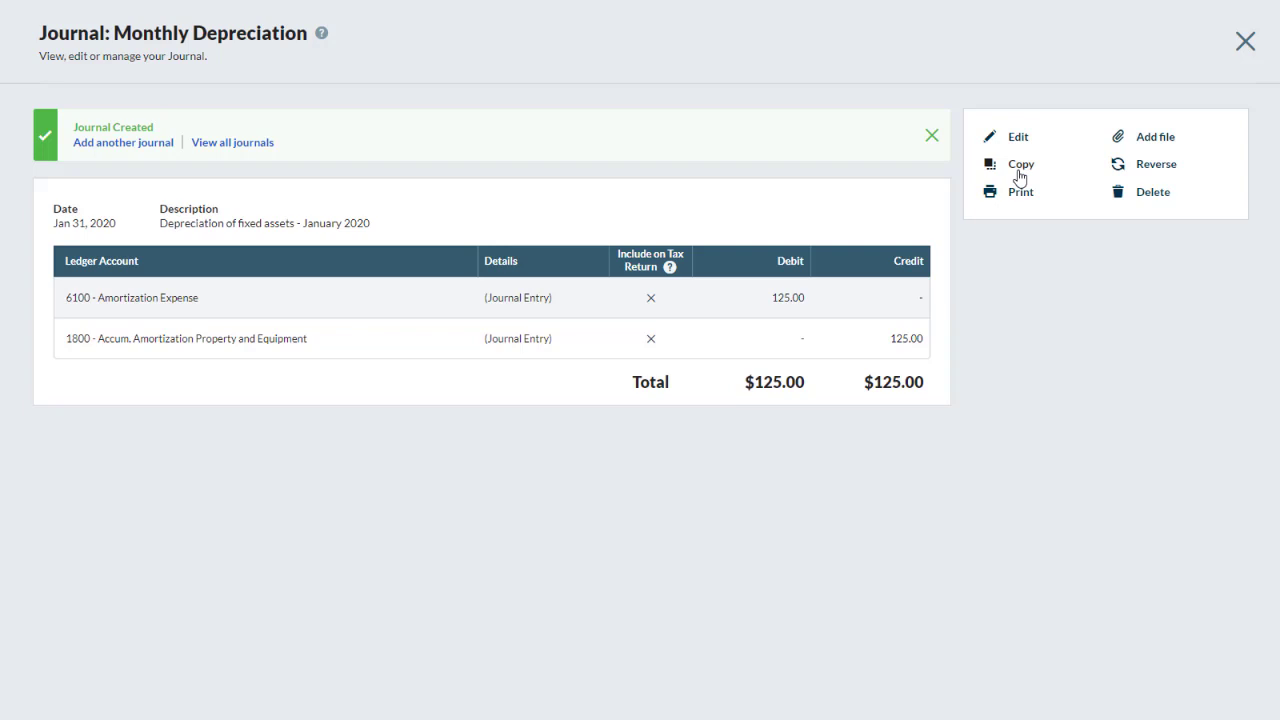
Copy the saved January depreciation journal and date the copy 02/29/2020.
{"action": "left_click", "coordinate": [1020, 166]}
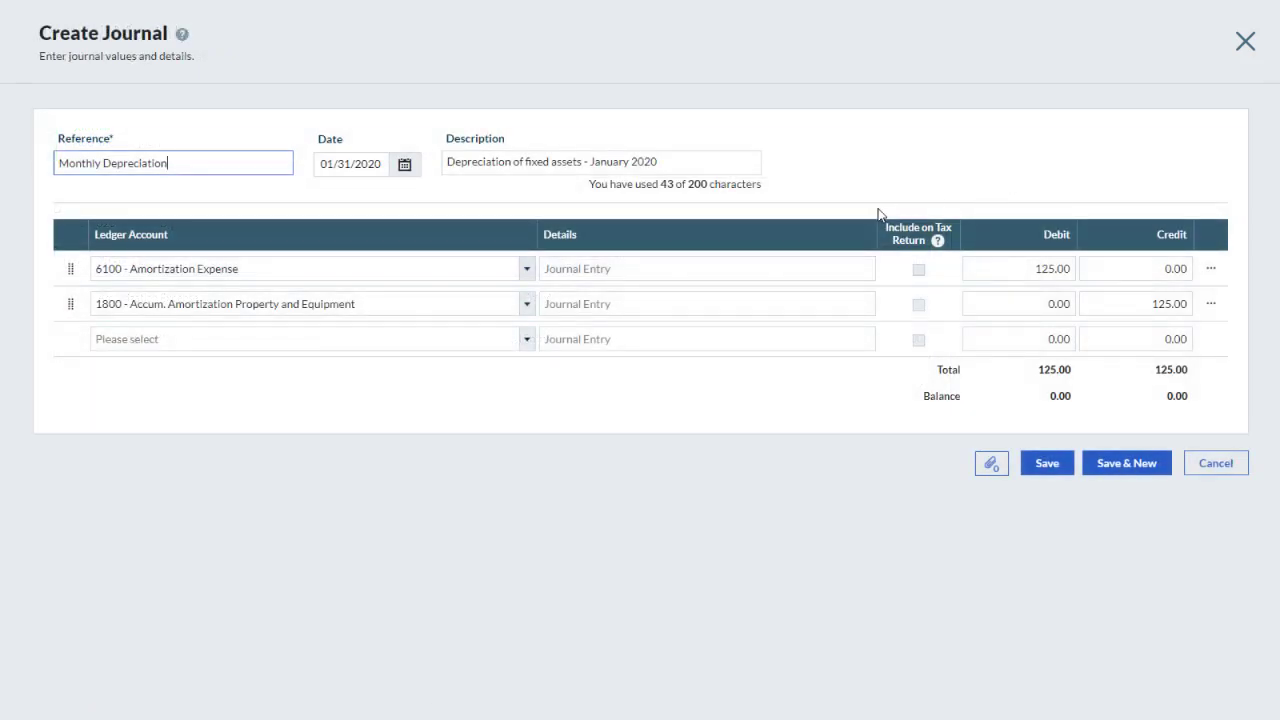
{"action": "left_click", "coordinate": [405, 165]}
{"action": "left_click", "coordinate": [593, 201]}
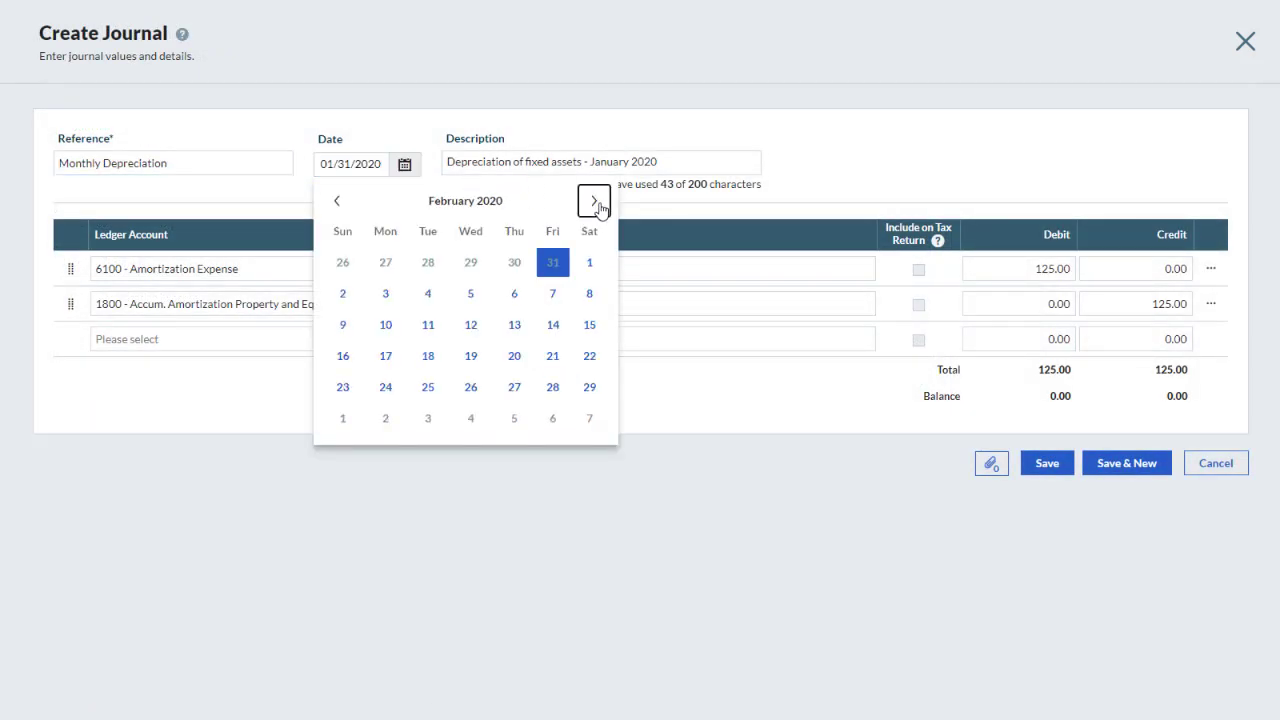
{"action": "left_click", "coordinate": [589, 387]}
Change the copied journal's description to "Depreciation of fixed assets - February 2020" and save it.
{"action": "left_click", "coordinate": [627, 162]}
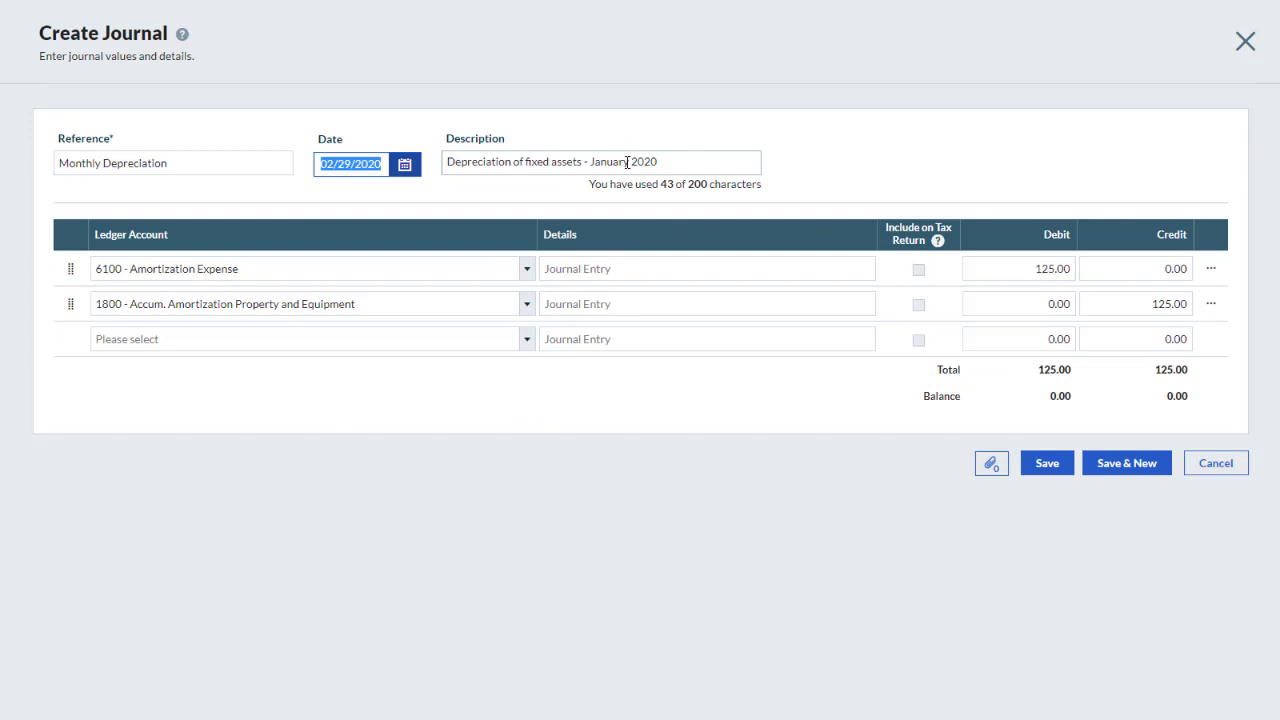
{"action": "key", "text": "Left"}
{"action": "key", "text": "Left"}
{"action": "key", "text": "Left"}
{"action": "key", "text": "Left"}
{"action": "key", "text": "Left"}
{"action": "key", "text": "BackSpace"}
{"action": "key", "text": "BackSpace"}
{"action": "key", "text": "BackSpace"}
{"action": "key", "text": "BackSpace"}
{"action": "key", "text": "BackSpace"}
{"action": "key", "text": "BackSpace"}
{"action": "key", "text": "BackSpace"}
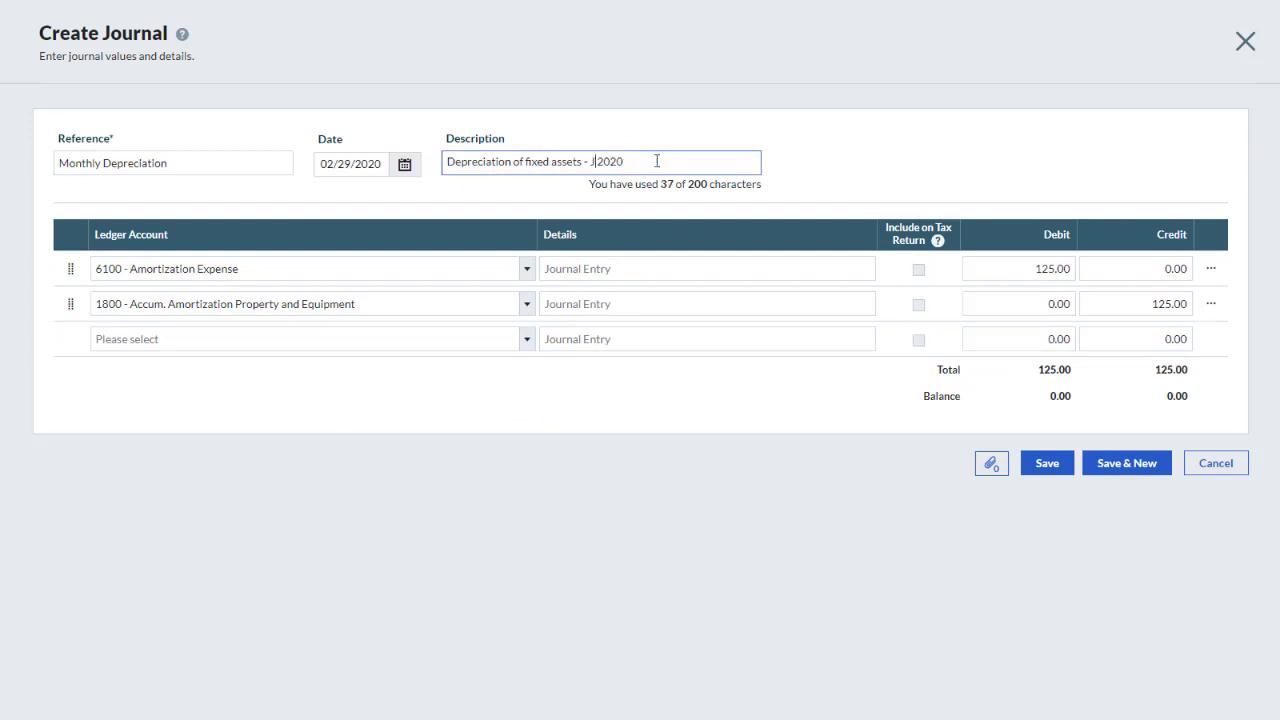
{"action": "type", "text": "February"}
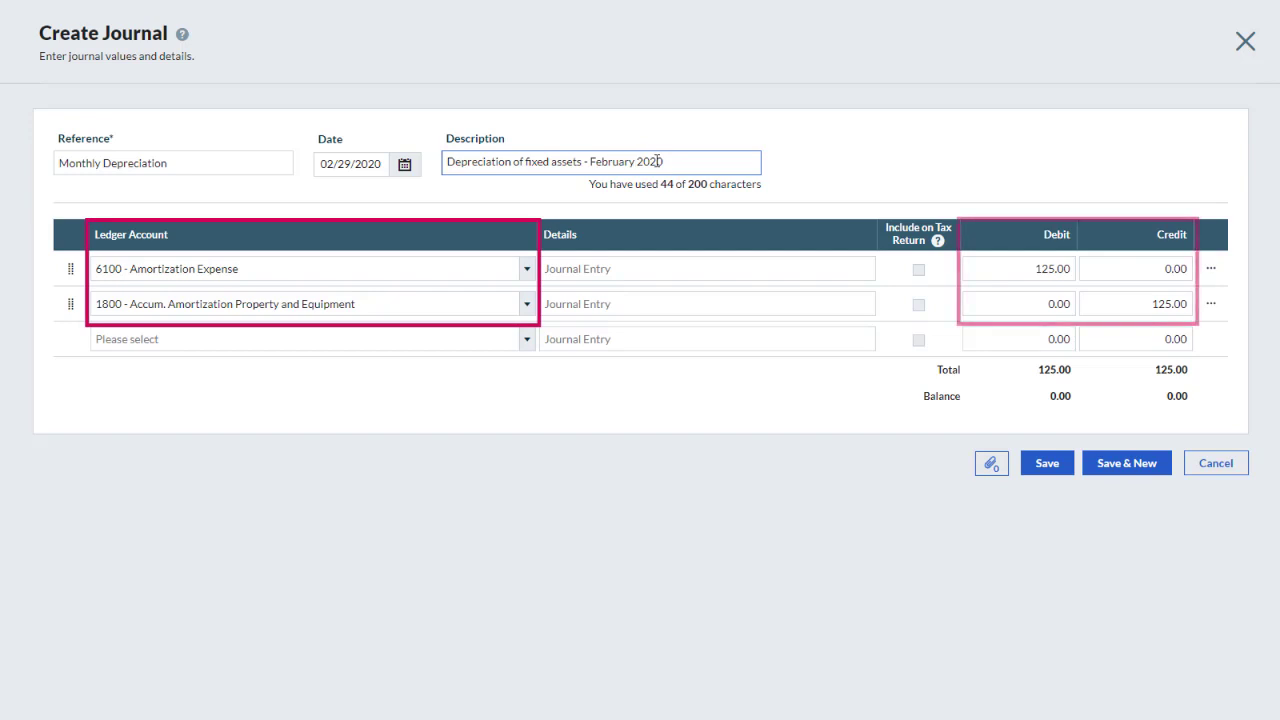
{"action": "left_click", "coordinate": [786, 172]}
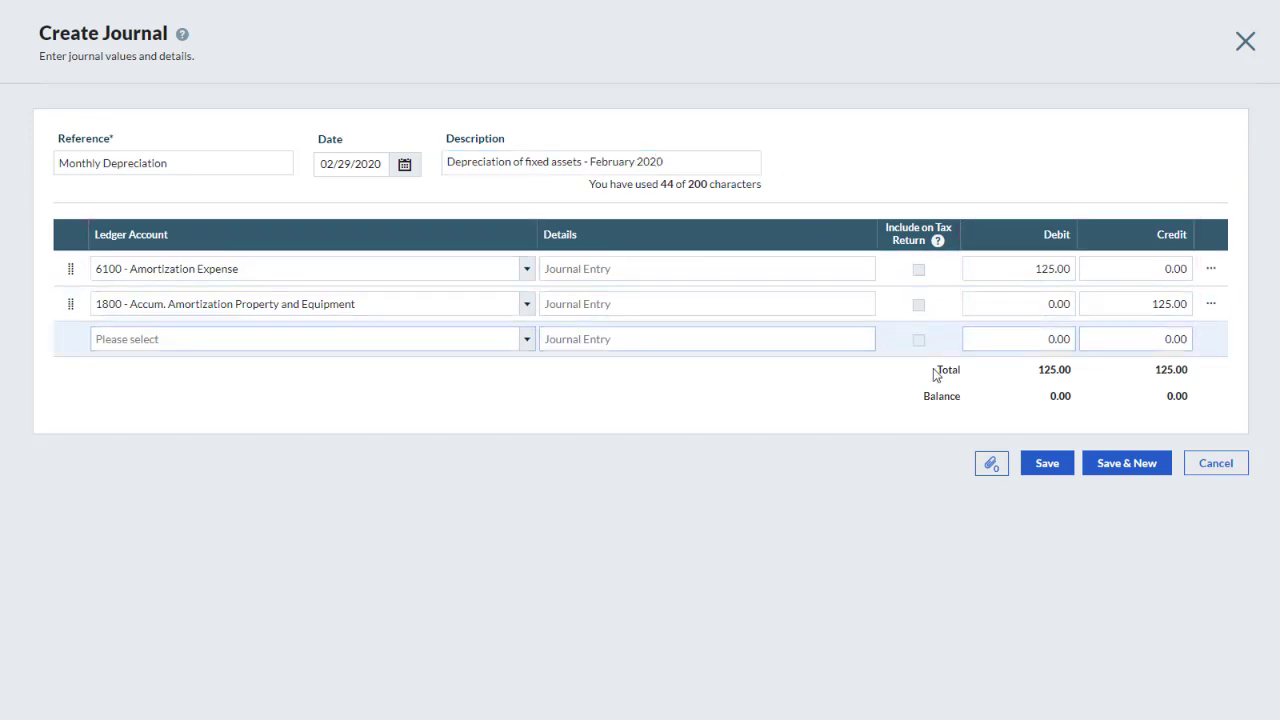
{"action": "left_click", "coordinate": [1043, 466]}
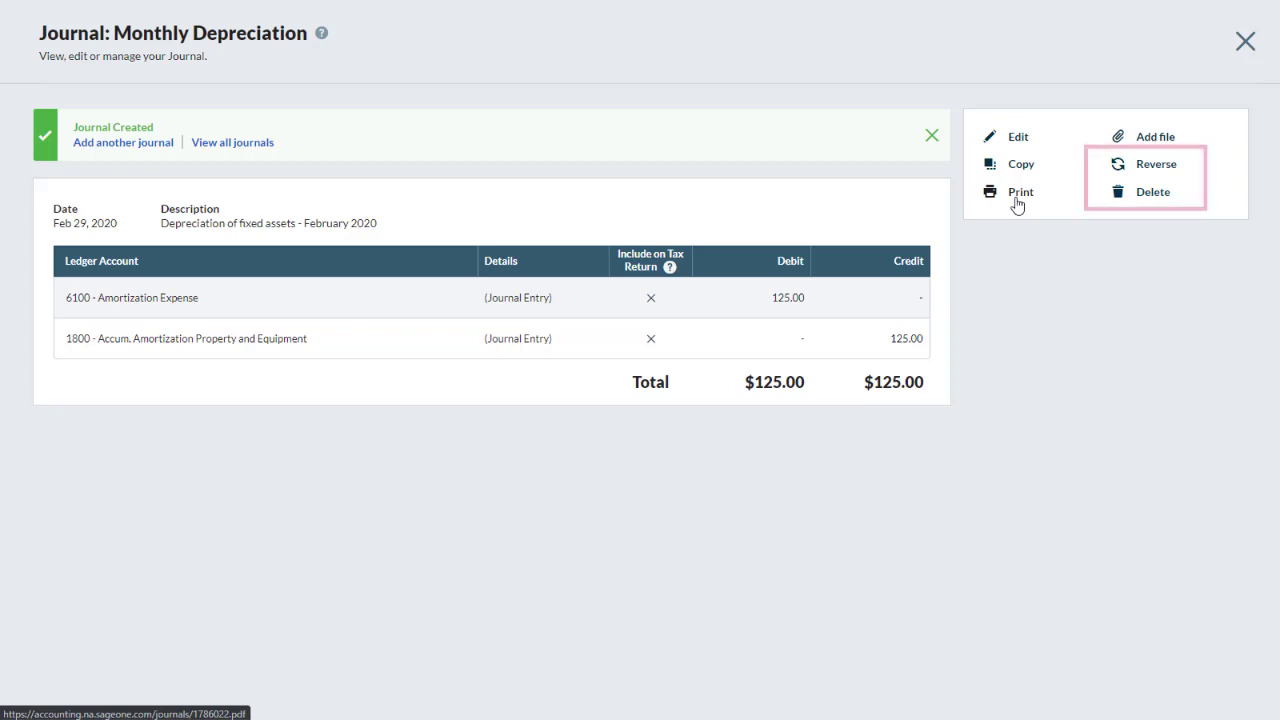
{"action": "left_click", "coordinate": [1148, 204]}
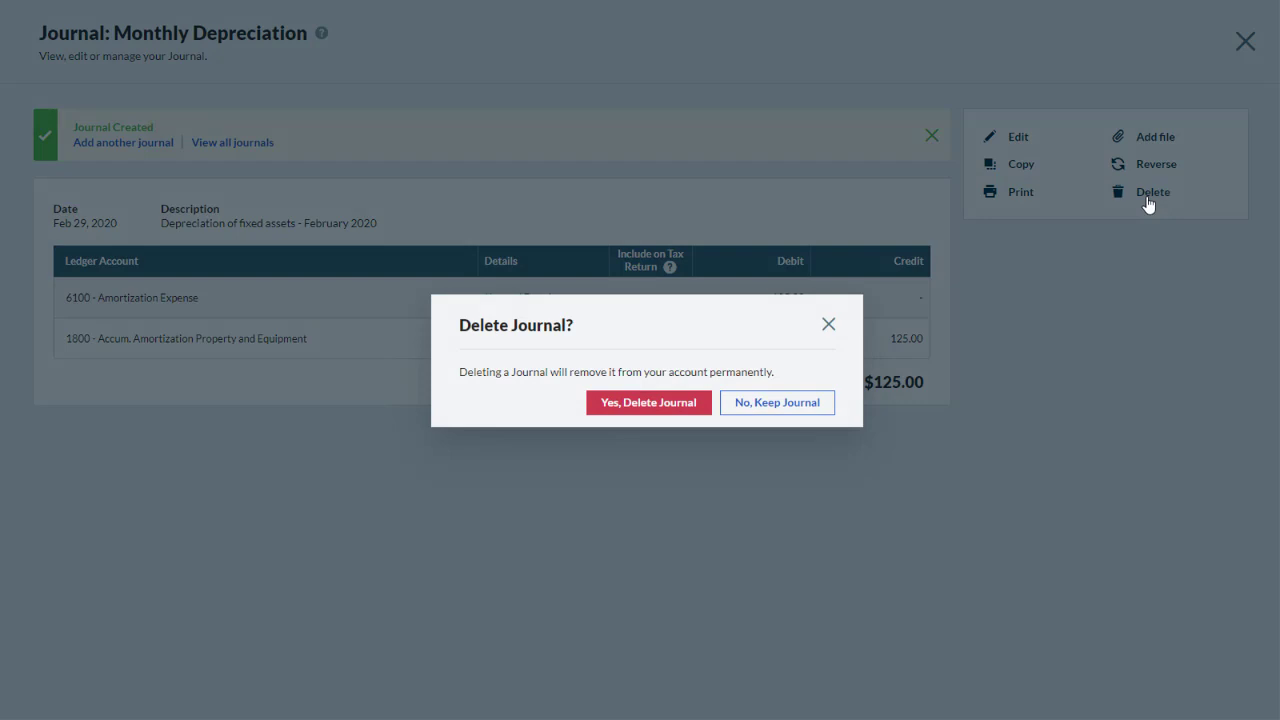
{"action": "left_click", "coordinate": [802, 404]}
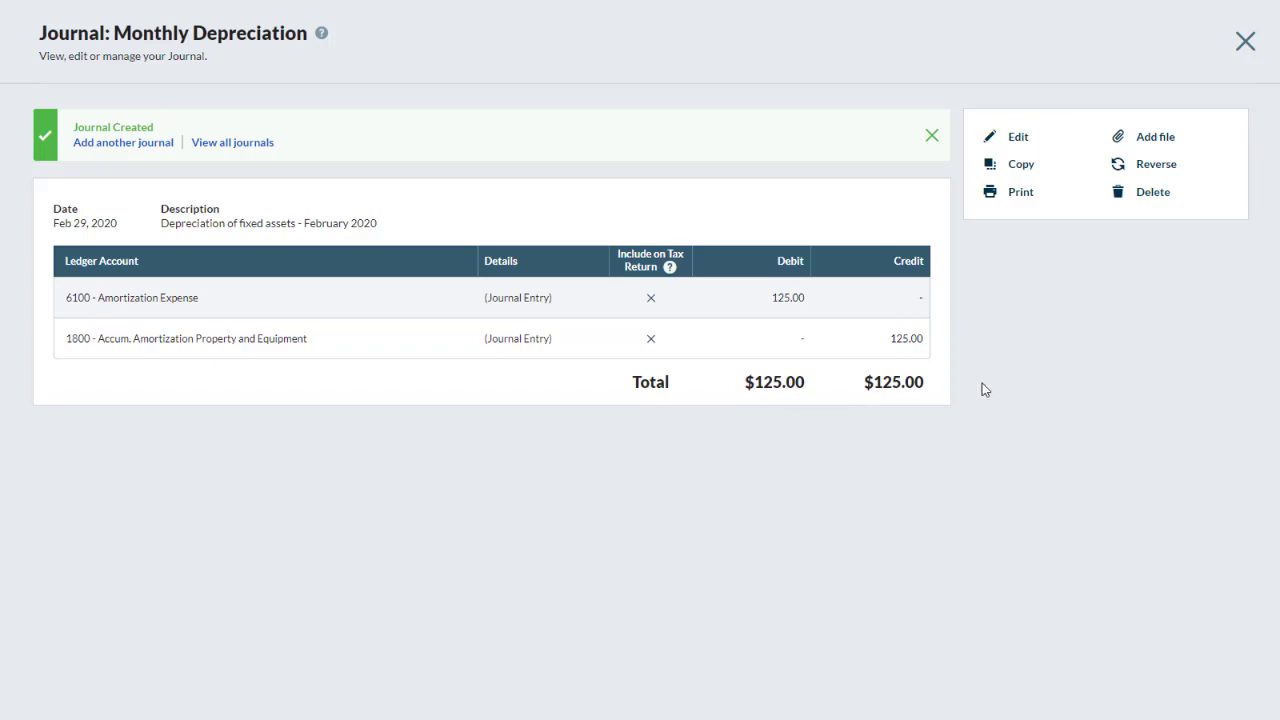
{"action": "left_click", "coordinate": [1157, 166]}
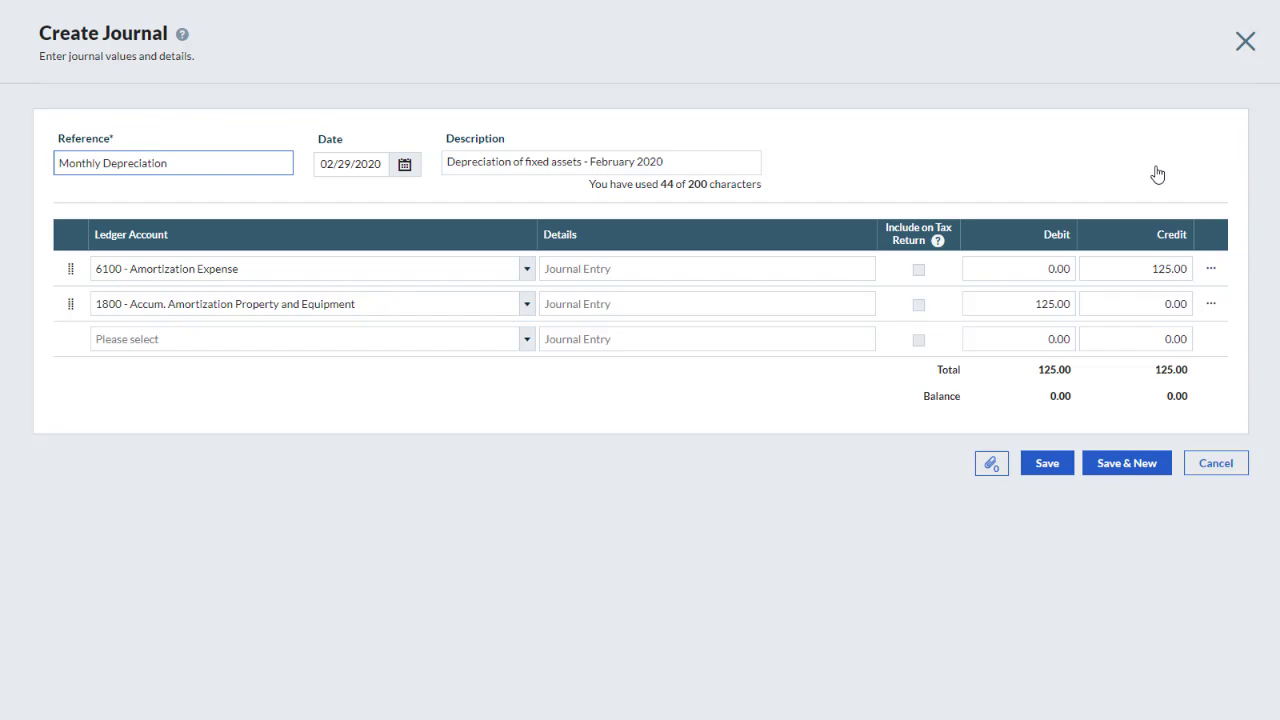
{"action": "left_click", "coordinate": [1220, 464]}
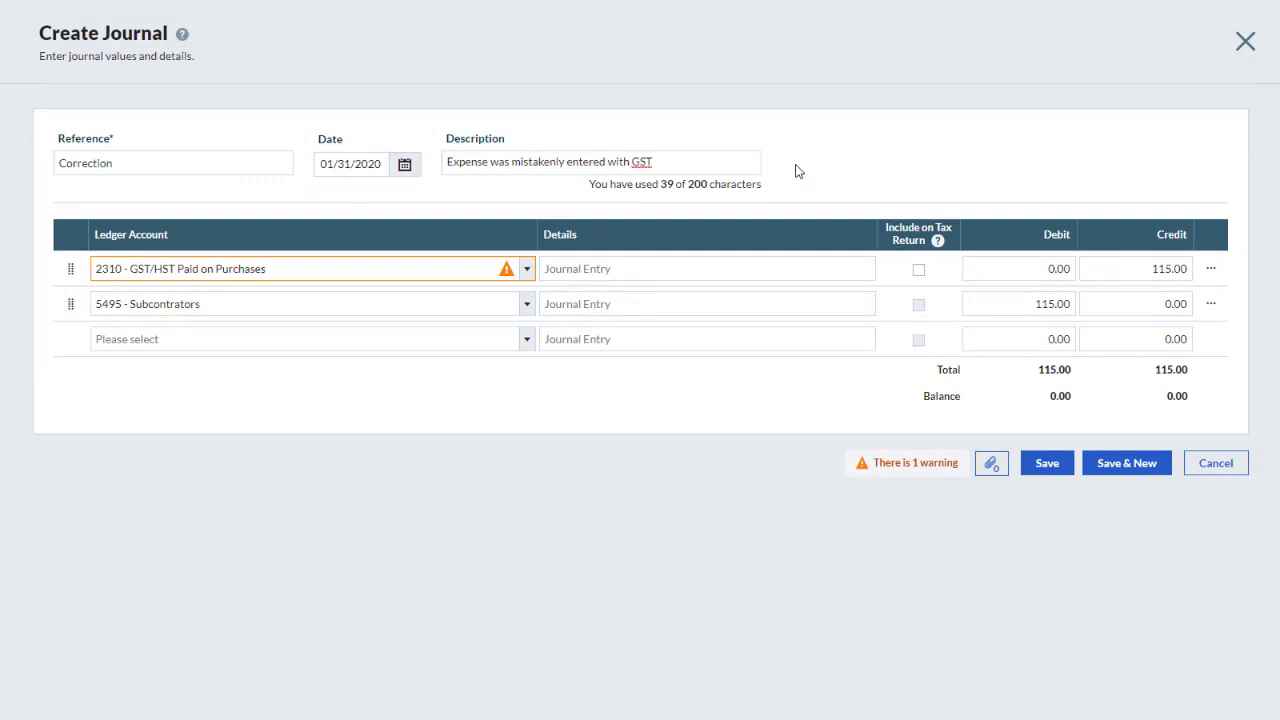
Include the 2310 - GST/HST Paid on Purchases line of the Correction journal on the tax return and save the journal, accepting the inclusion.
{"action": "mouse_move", "coordinate": [505, 268]}
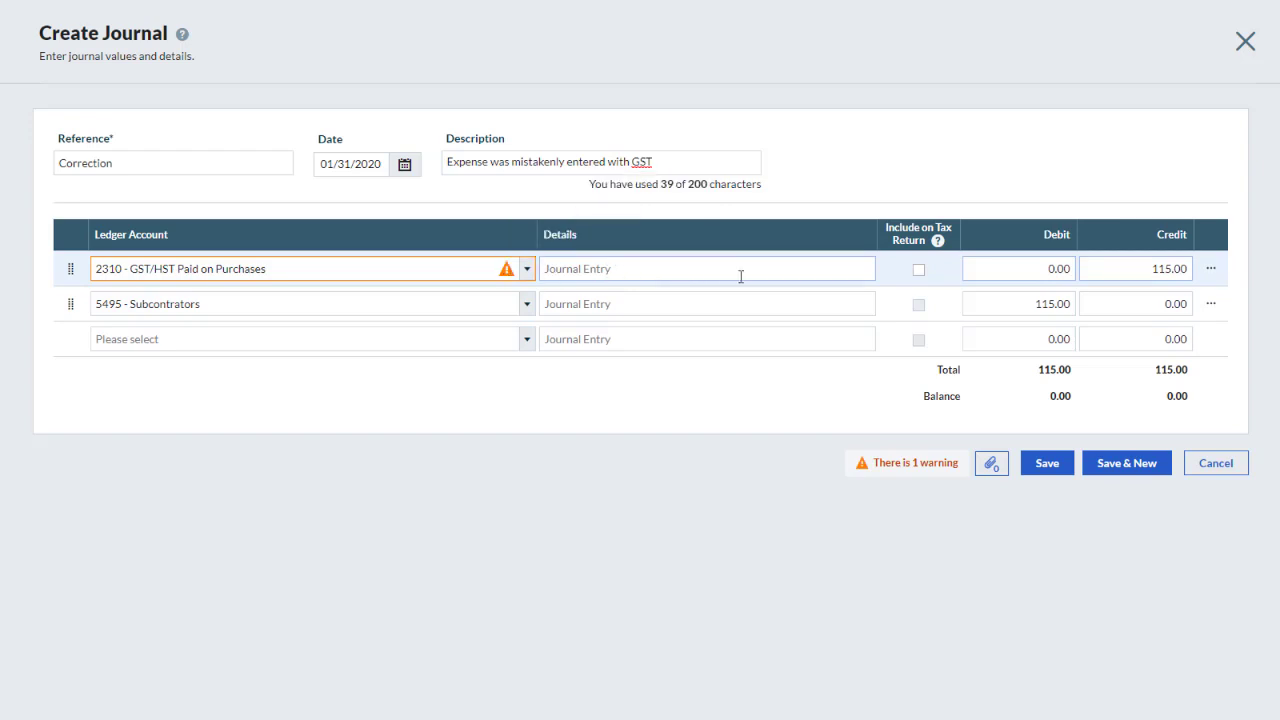
{"action": "left_click", "coordinate": [918, 270]}
{"action": "left_click", "coordinate": [1050, 463]}
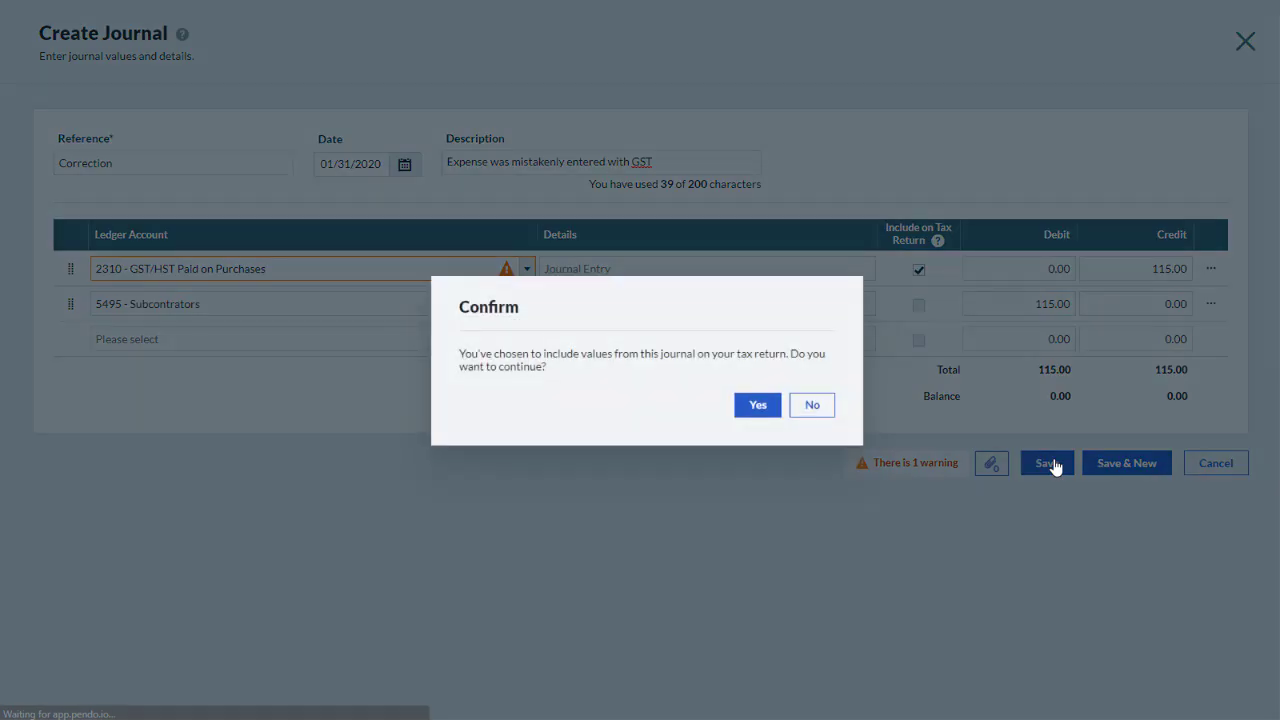
{"action": "left_click", "coordinate": [752, 405]}
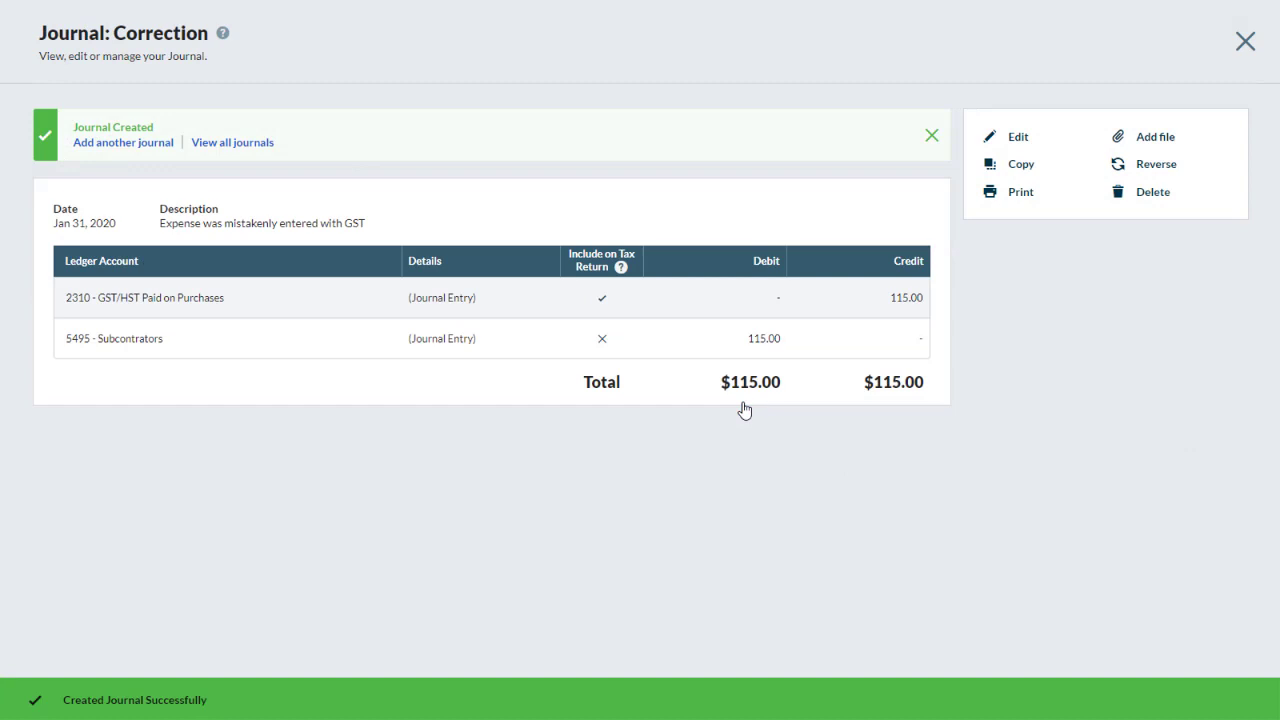